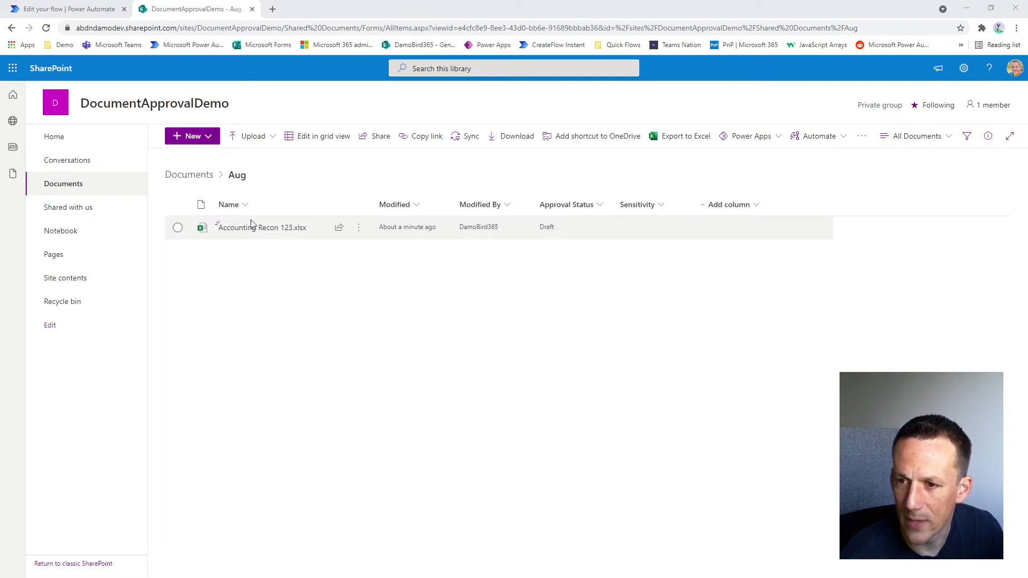
- Point at Accounting Recon 123.xlsx, listed with Draft status in the Documents > Aug folder
{"action": "mouse_move", "coordinate": [234, 237]}
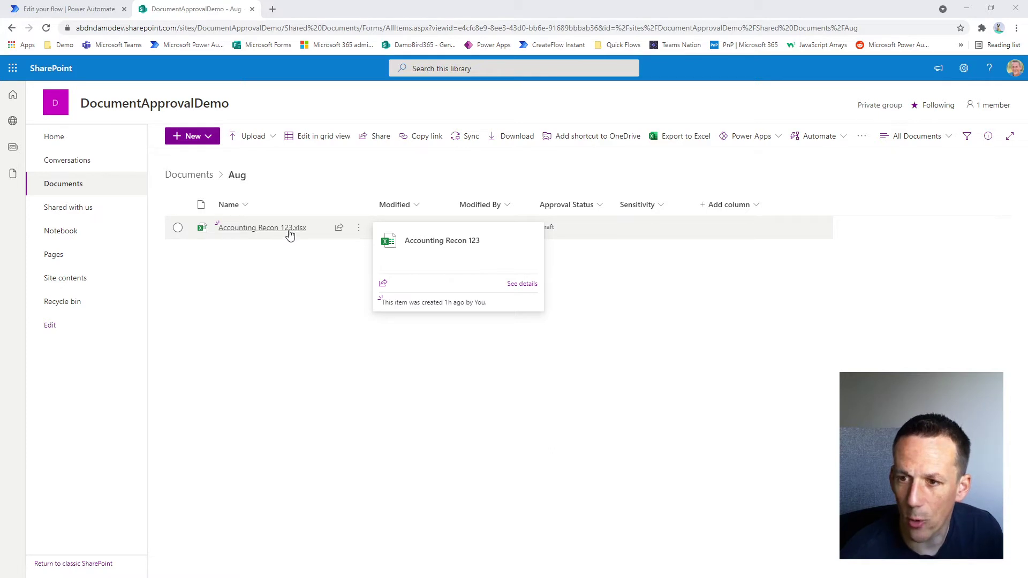
{"action": "left_click", "coordinate": [359, 230]}
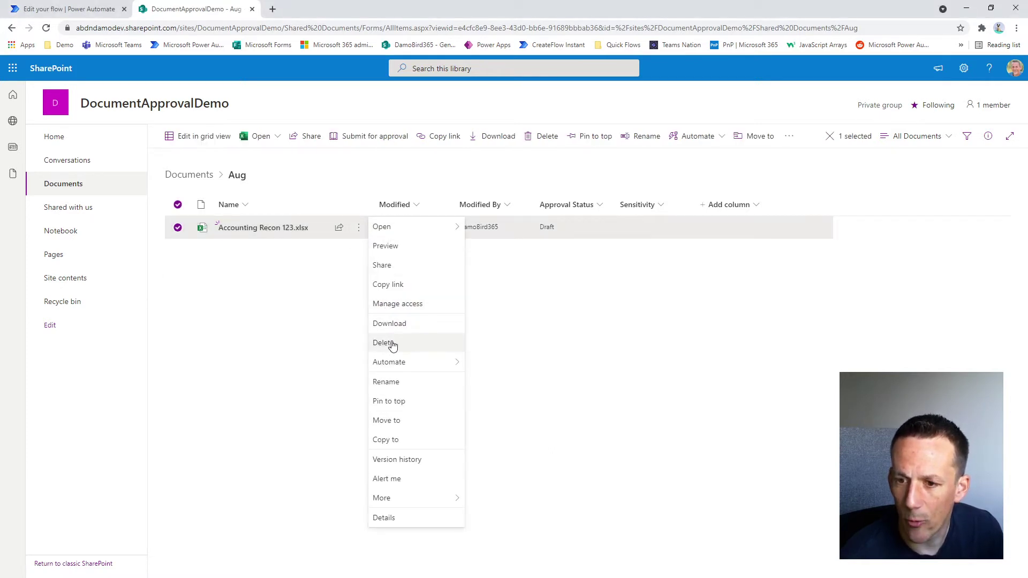
{"action": "left_click", "coordinate": [404, 382]}
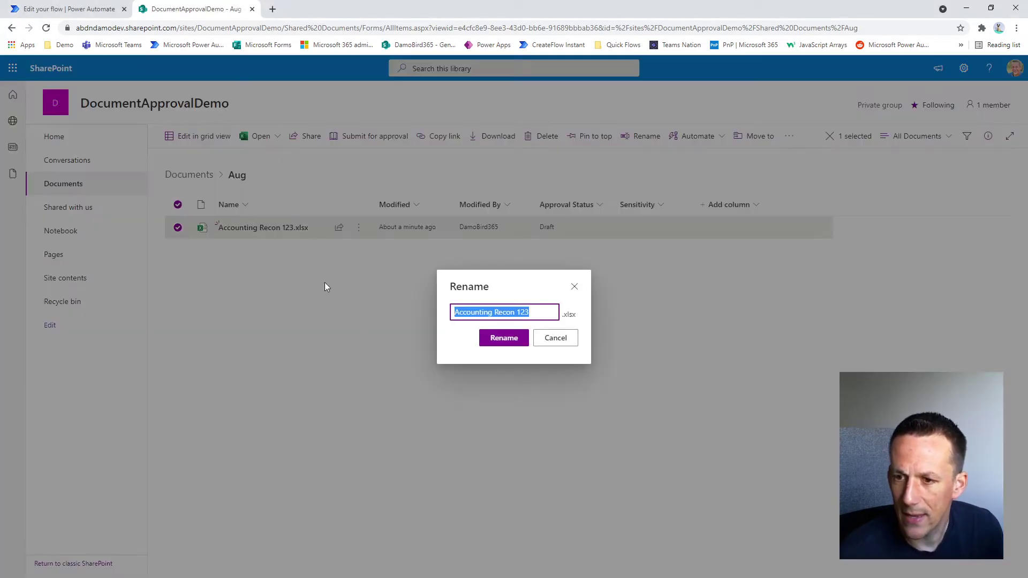
{"action": "left_click", "coordinate": [526, 314]}
{"action": "double_click", "coordinate": [526, 314]}
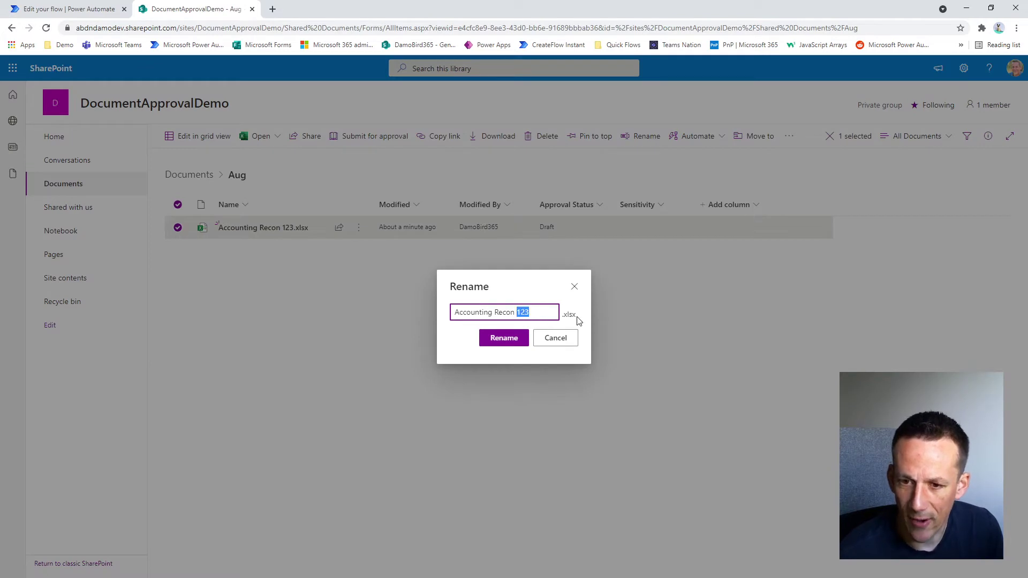
{"action": "type", "text": "Aug"}
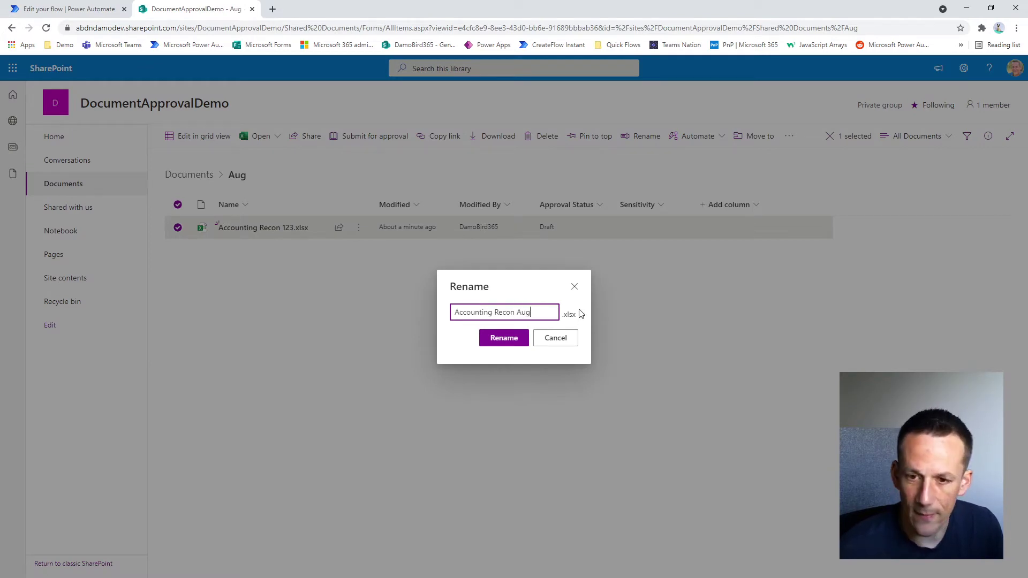
{"action": "left_click", "coordinate": [557, 343]}
{"action": "mouse_move", "coordinate": [291, 236]}
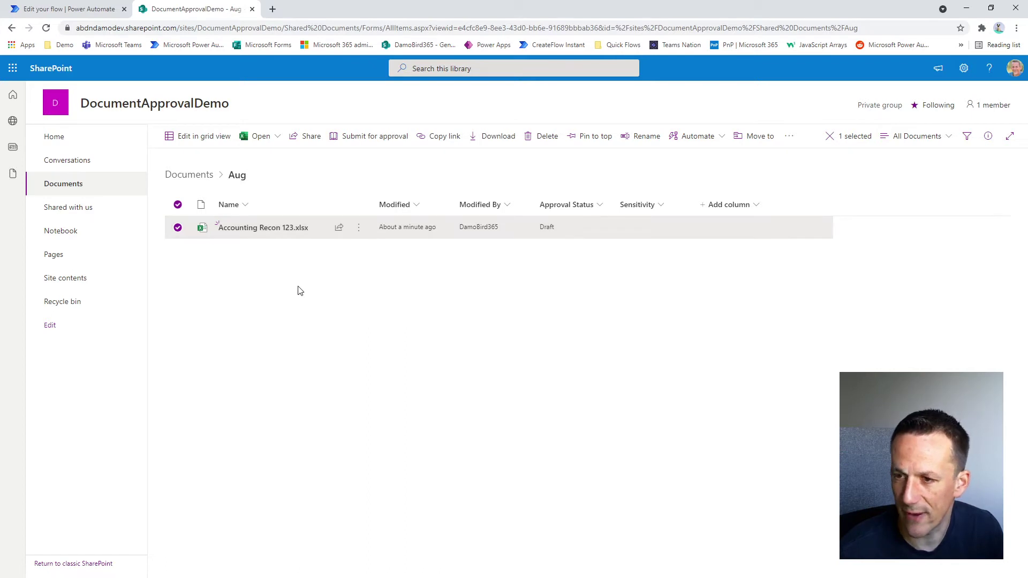
- Return to the flow editor and expand the Compose and Get files (properties only) cards
{"action": "left_click", "coordinate": [77, 10]}
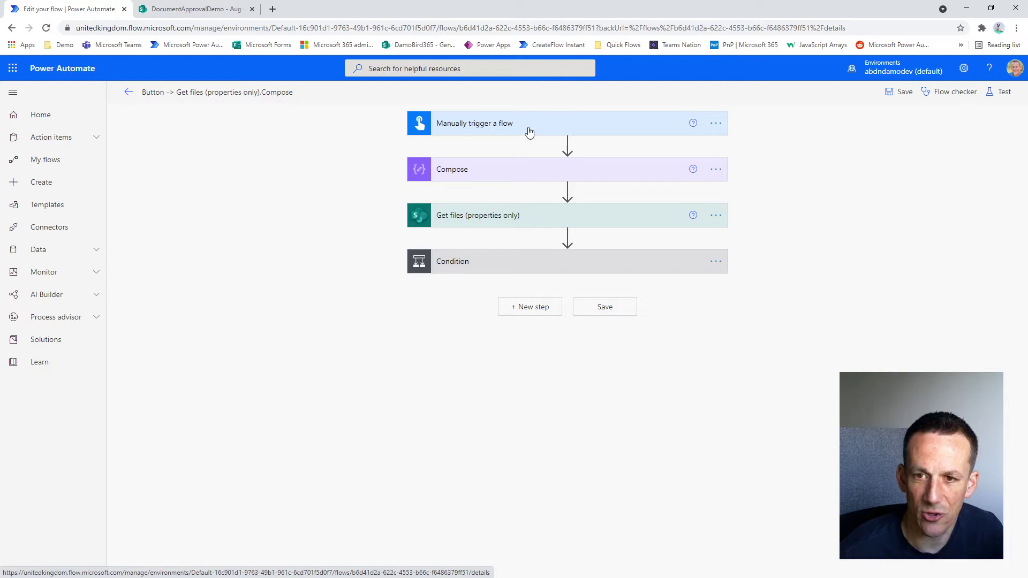
{"action": "left_click", "coordinate": [447, 174]}
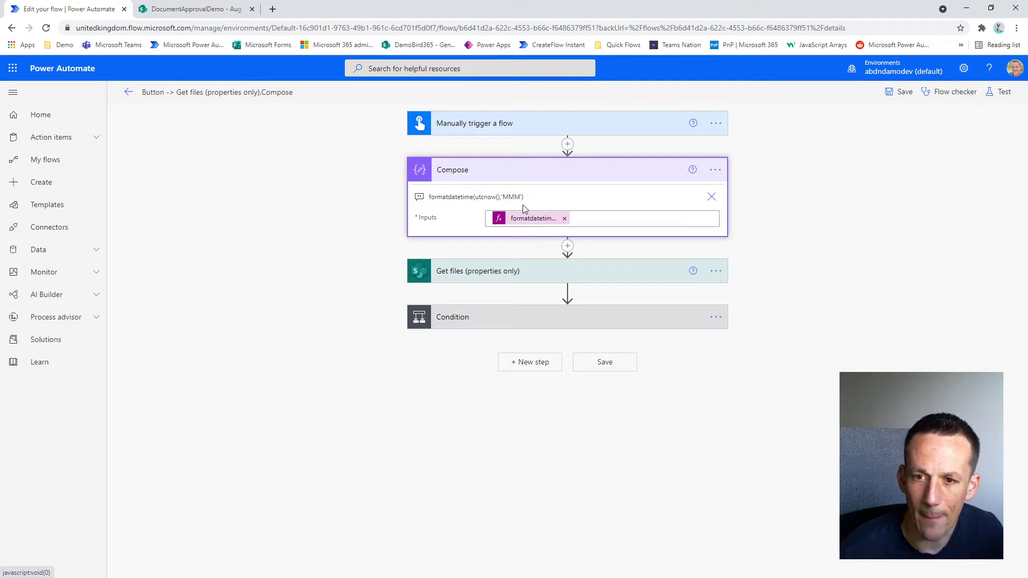
{"action": "left_click", "coordinate": [496, 271]}
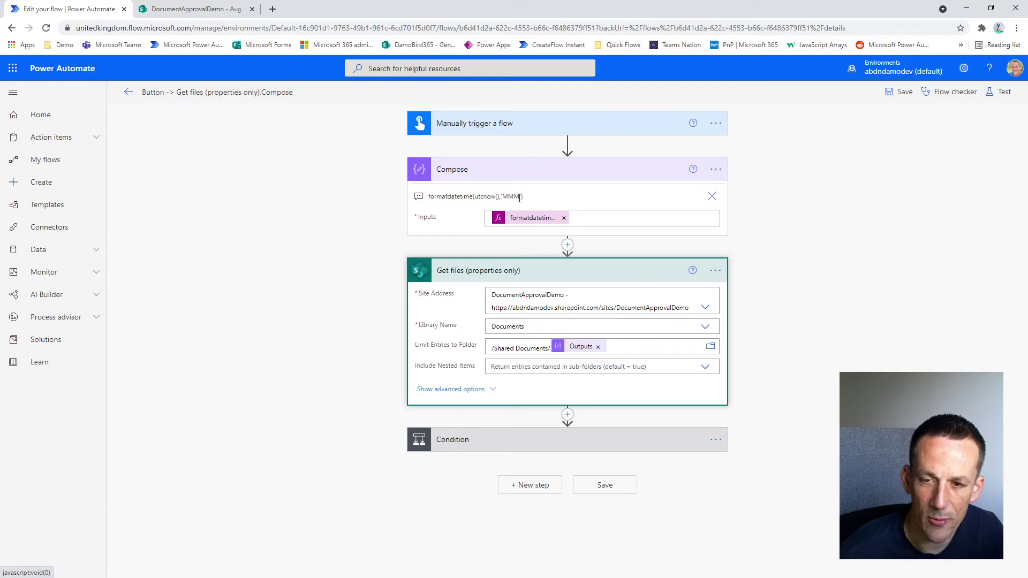
- Show the Get files advanced options, including the filter query, and expand the Condition step
{"action": "left_click", "coordinate": [461, 390]}
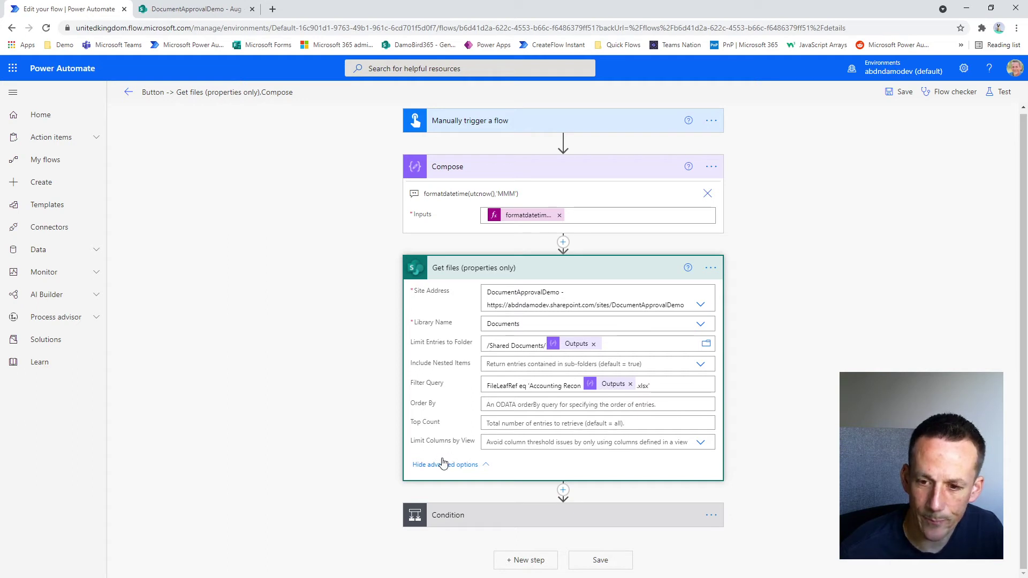
{"action": "left_click", "coordinate": [489, 515]}
- Scroll through the Condition's length-equals-1 check and its If yes and If no branches
{"action": "scroll", "coordinate": [523, 359], "scroll_direction": "down", "scroll_amount": 4}
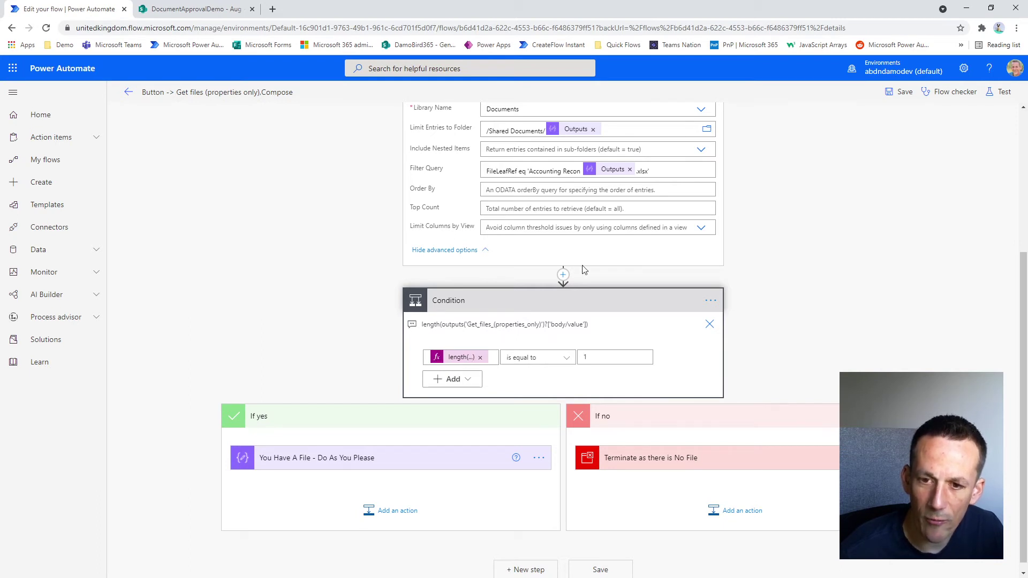
{"action": "scroll", "coordinate": [585, 271], "scroll_direction": "up", "scroll_amount": 3}
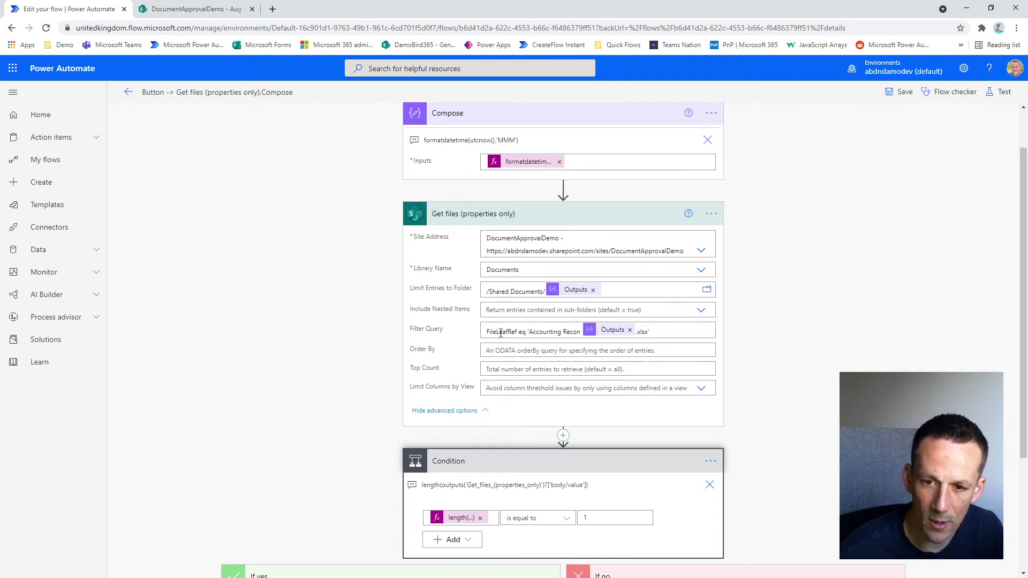
{"action": "scroll", "coordinate": [589, 365], "scroll_direction": "down", "scroll_amount": 3}
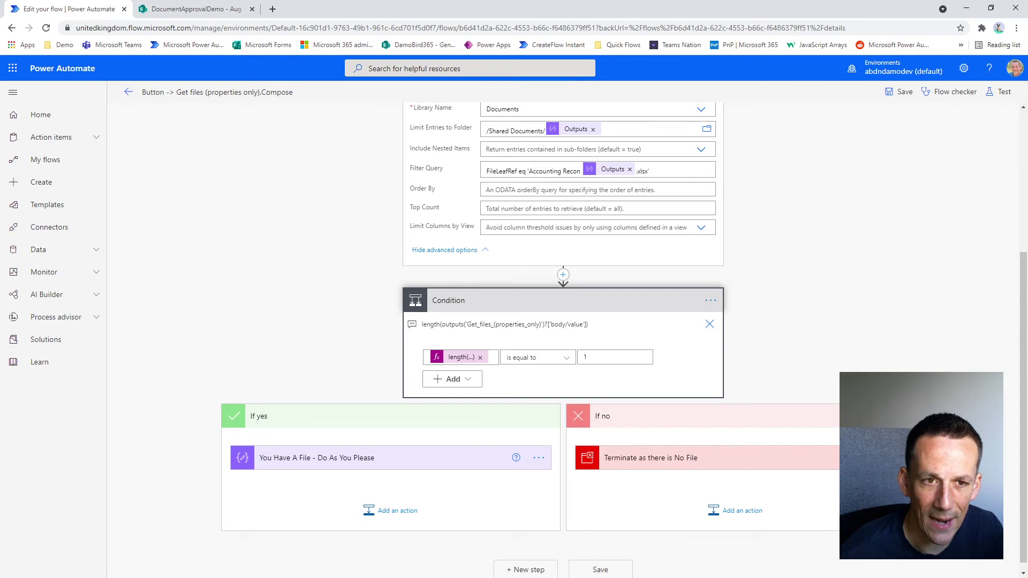
- Run a manual test of the flow and expand the Condition, which shows Cancelled with no inputs
{"action": "left_click", "coordinate": [999, 91]}
{"action": "left_click", "coordinate": [860, 117]}
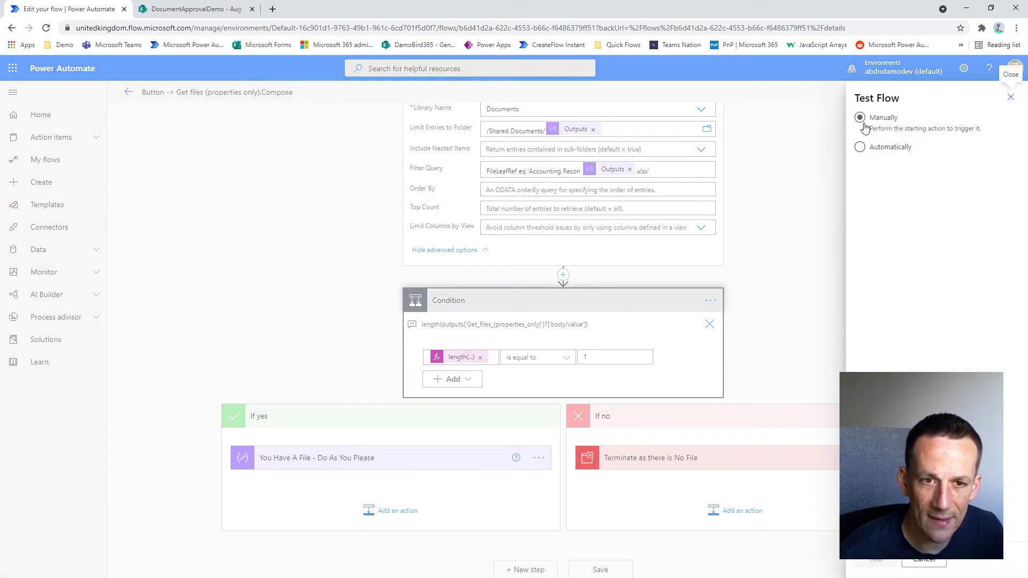
{"action": "left_click", "coordinate": [884, 563]}
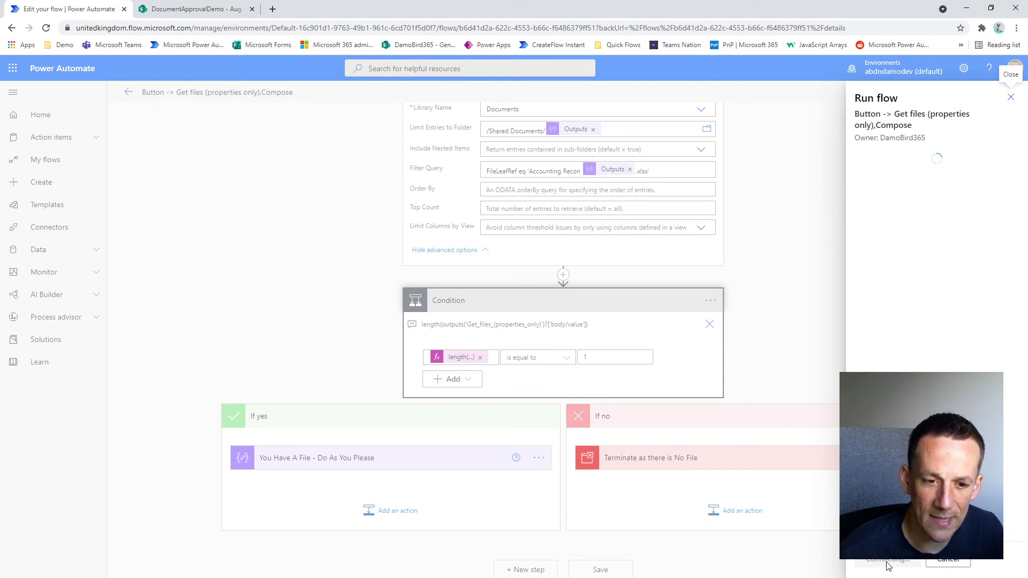
{"action": "left_click", "coordinate": [882, 563]}
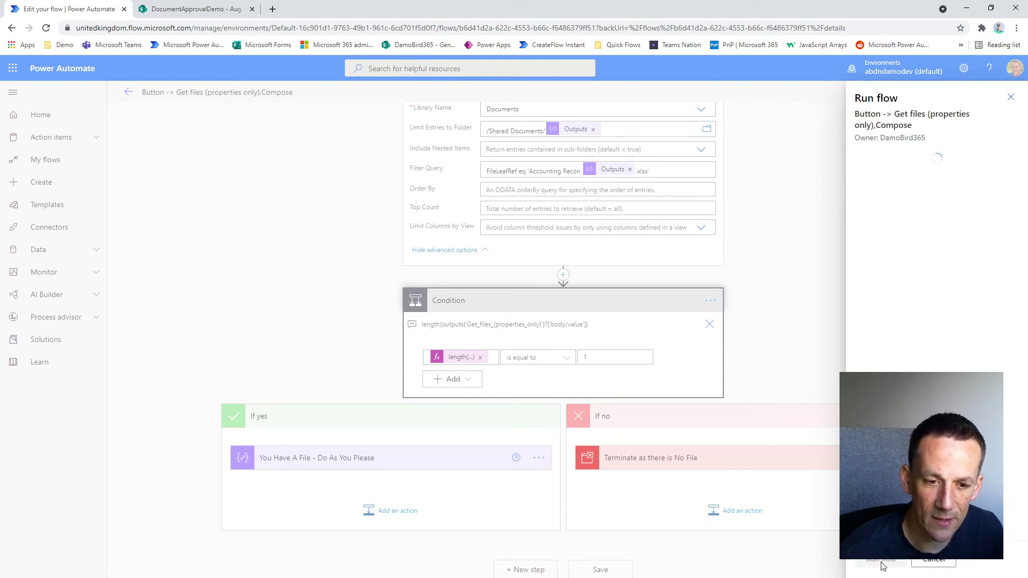
{"action": "left_click", "coordinate": [880, 562]}
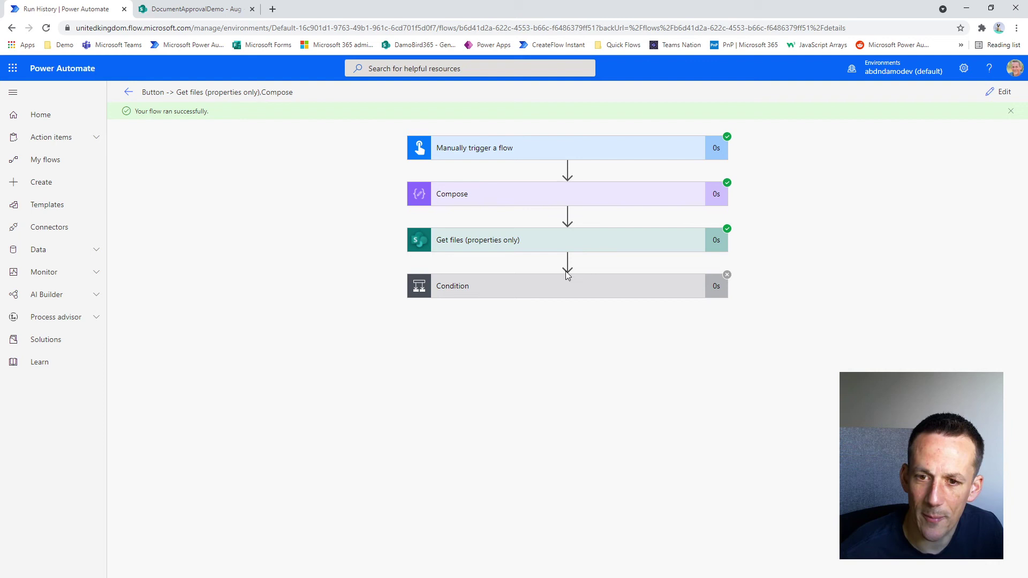
{"action": "left_click", "coordinate": [563, 290]}
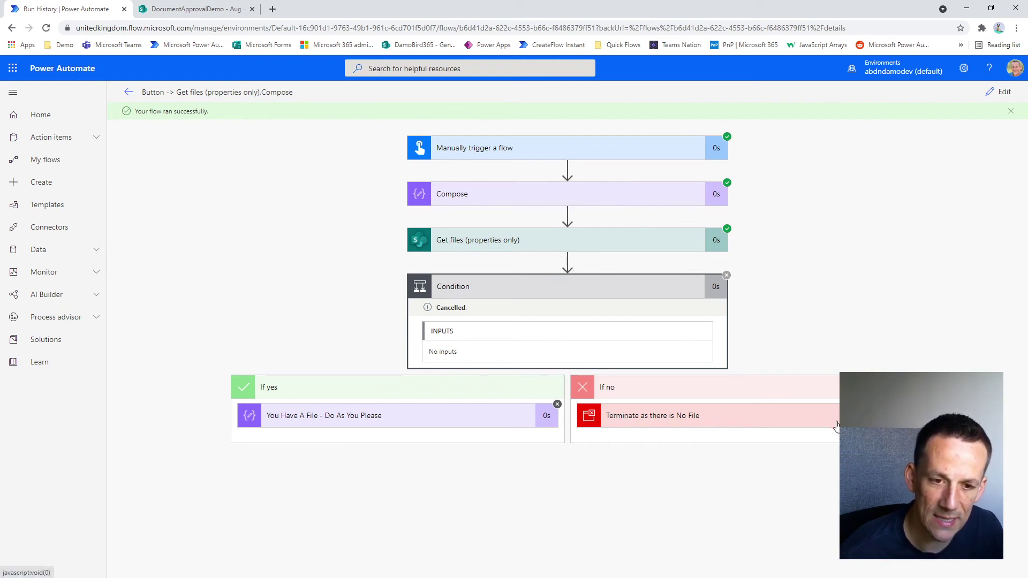
- Rename Accounting Recon 123.xlsx to Accounting Recon Aug.xlsx in the SharePoint Aug folder
{"action": "left_click", "coordinate": [237, 15]}
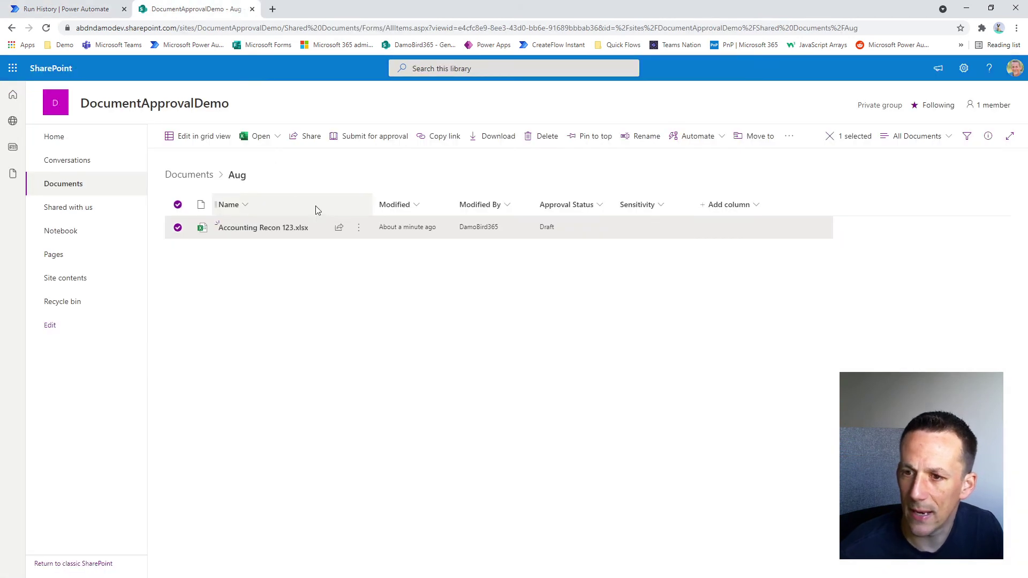
{"action": "left_click", "coordinate": [359, 228]}
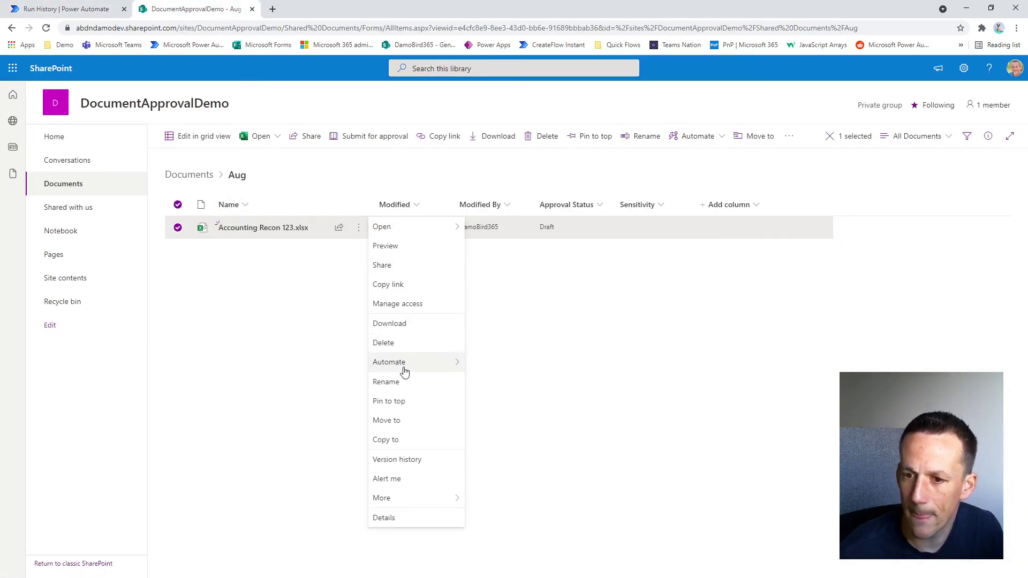
{"action": "left_click", "coordinate": [407, 387]}
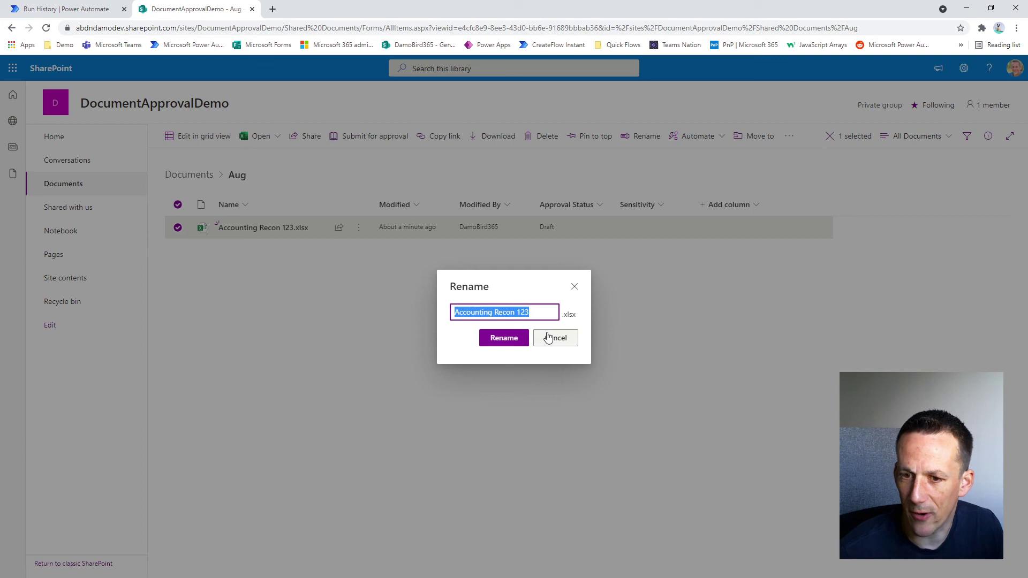
{"action": "left_click", "coordinate": [523, 313]}
{"action": "double_click", "coordinate": [518, 312]}
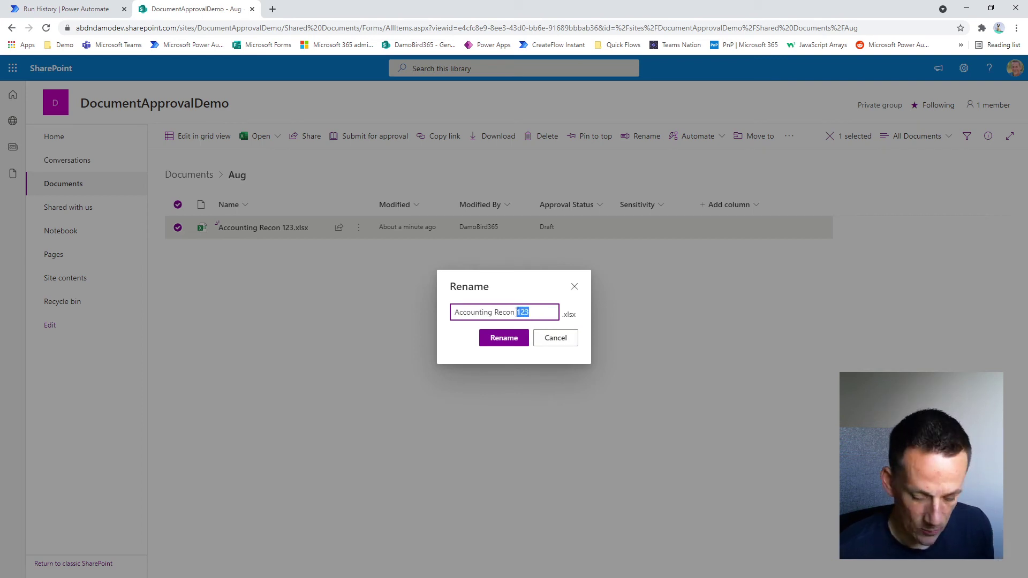
{"action": "type", "text": "Aug"}
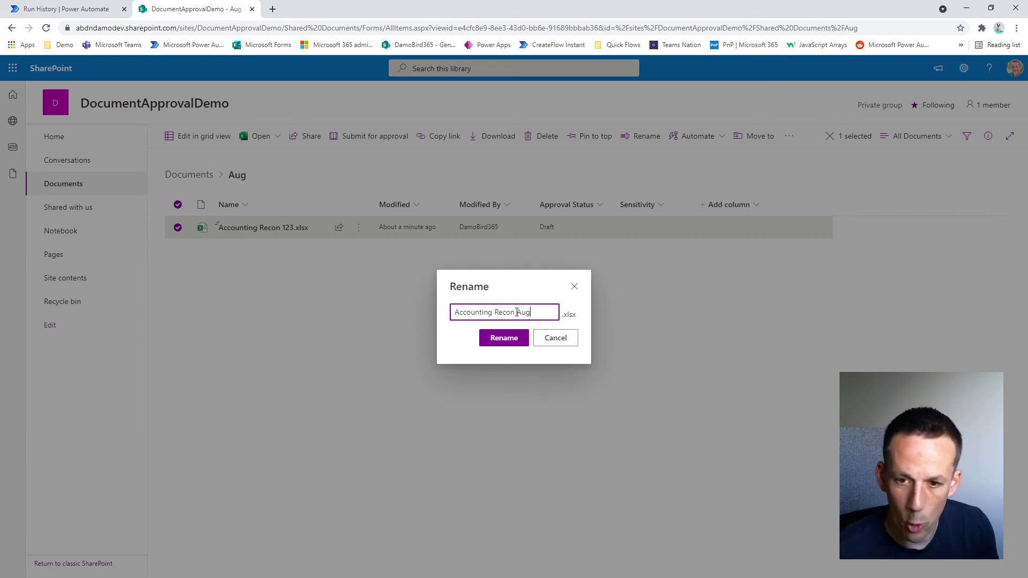
{"action": "left_click", "coordinate": [496, 338]}
- Run another manual test and expand the Condition, which now evaluates true
{"action": "left_click", "coordinate": [92, 7]}
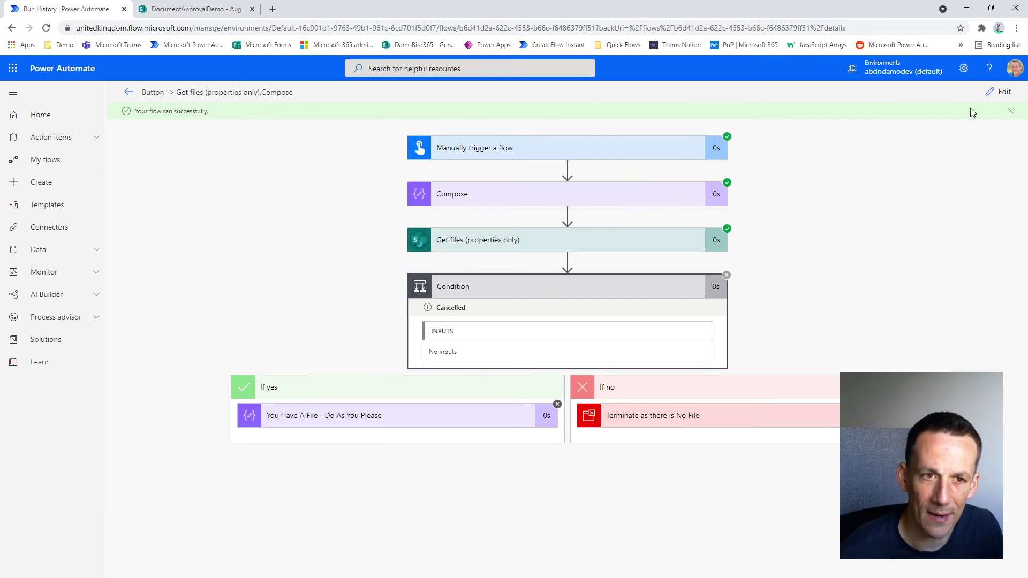
{"action": "left_click", "coordinate": [998, 91]}
{"action": "left_click", "coordinate": [995, 92]}
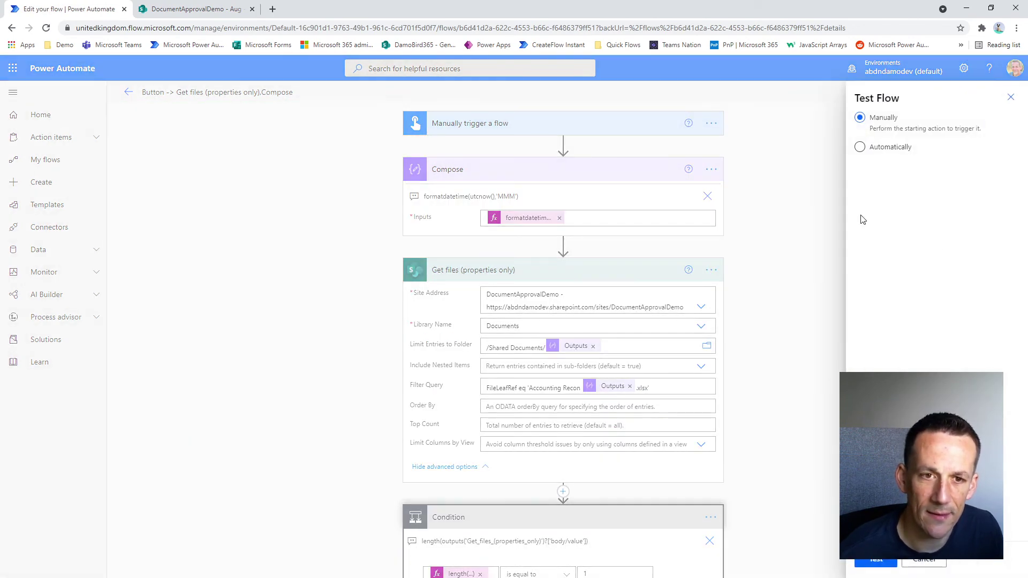
{"action": "left_click", "coordinate": [874, 560]}
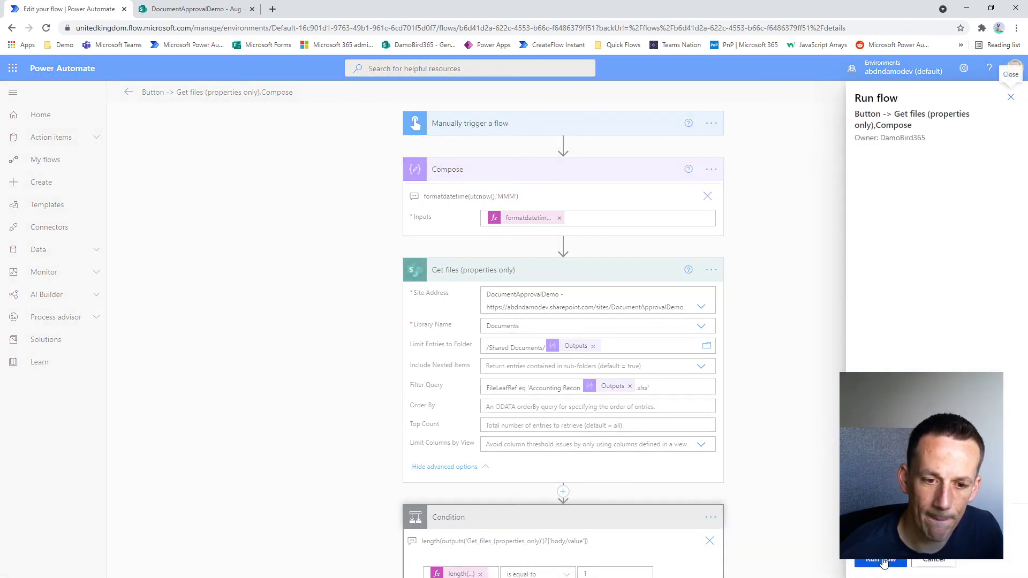
{"action": "left_click", "coordinate": [882, 560]}
{"action": "left_click", "coordinate": [871, 561]}
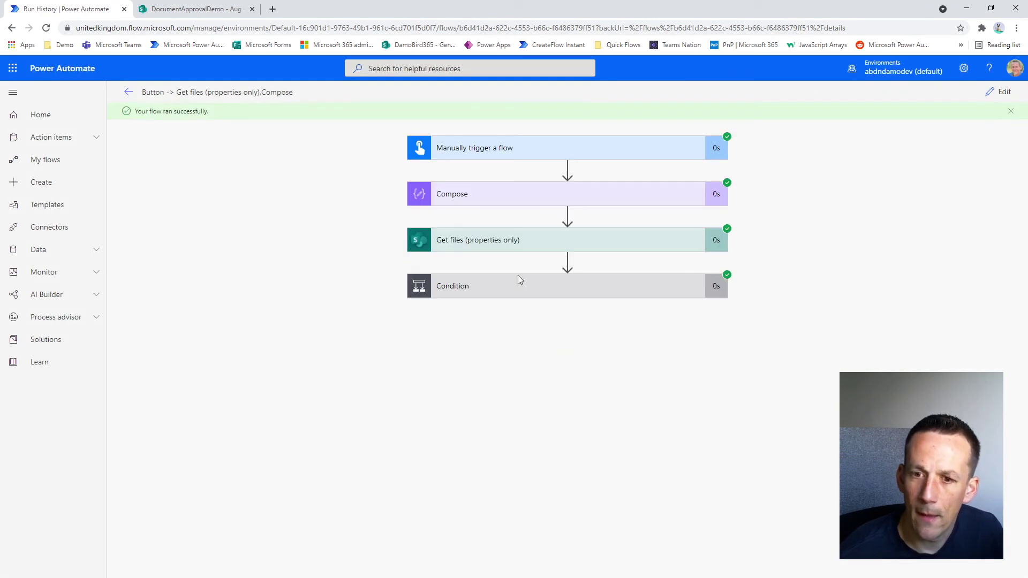
{"action": "left_click", "coordinate": [576, 292]}
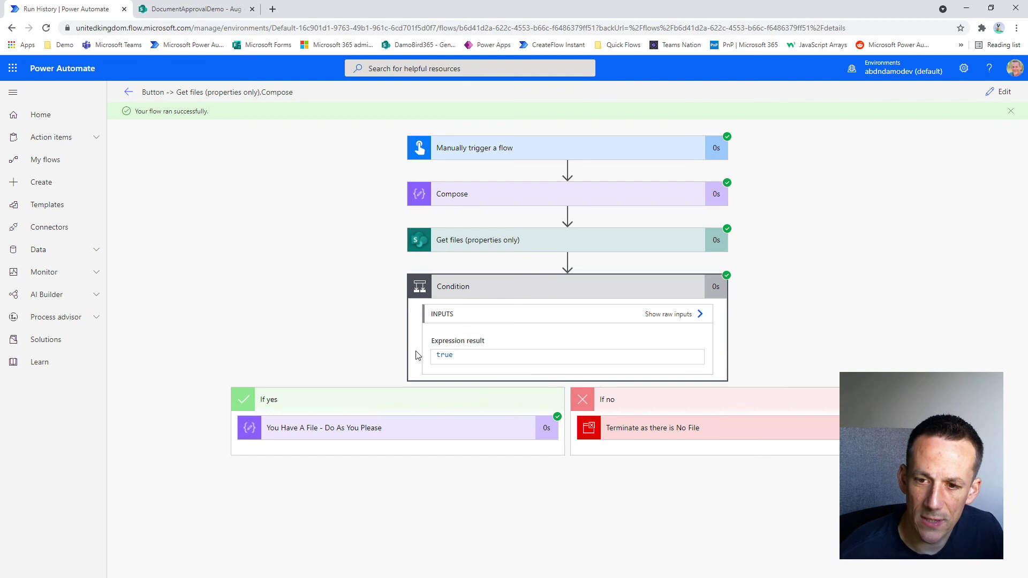
- Expand the 'You Have A File - Do As You Please' action to view its inputs and outputs
{"action": "left_click", "coordinate": [440, 426]}
{"action": "scroll", "coordinate": [328, 505], "scroll_direction": "down", "scroll_amount": 2}
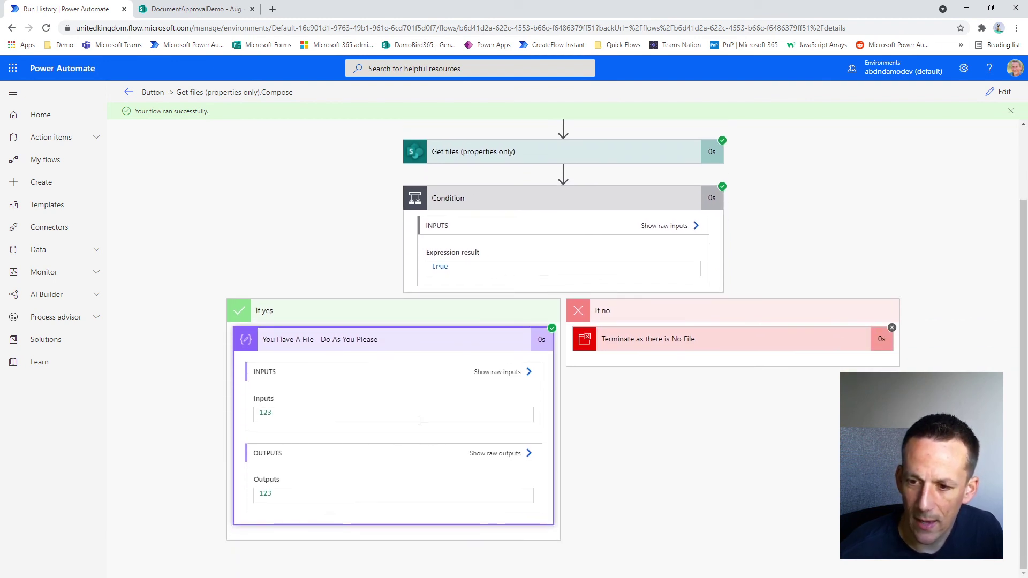
{"action": "scroll", "coordinate": [579, 418], "scroll_direction": "up", "scroll_amount": 2}
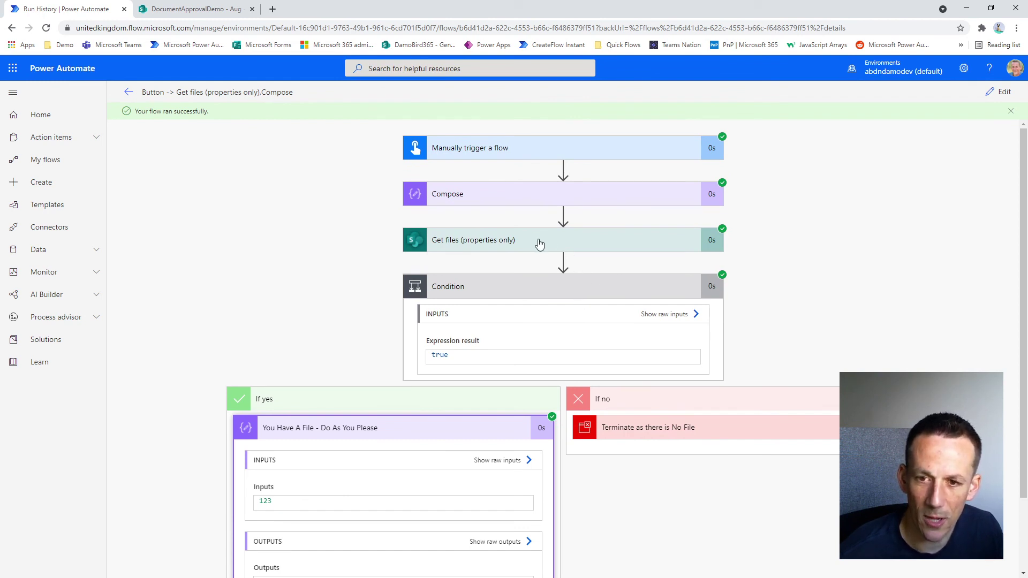
- Reveal Compose output Aug and the Get files filter 'Accounting Recon Aug.xlsx' in /Shared Documents/Aug
{"action": "left_click", "coordinate": [529, 196]}
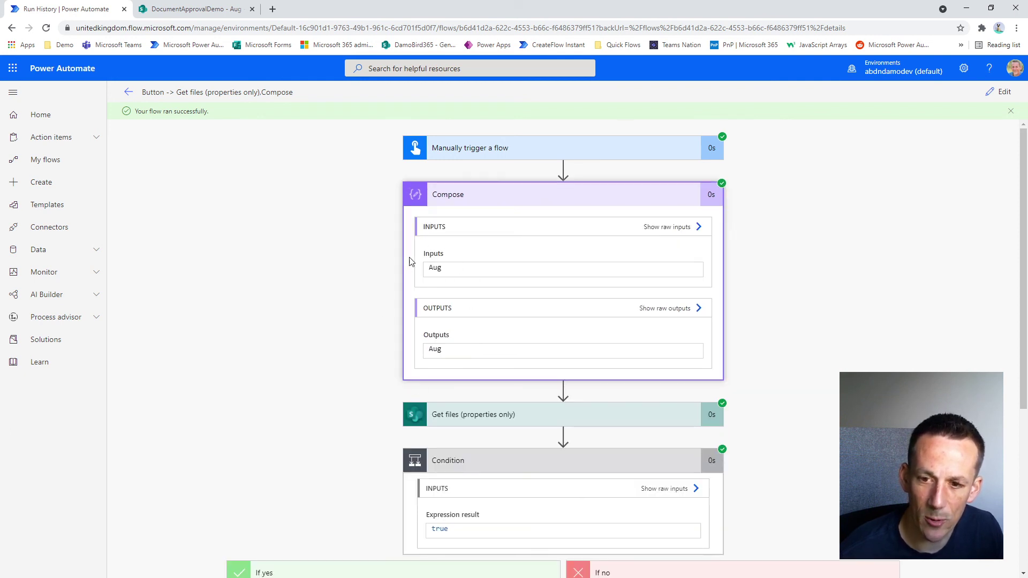
{"action": "left_click", "coordinate": [503, 415]}
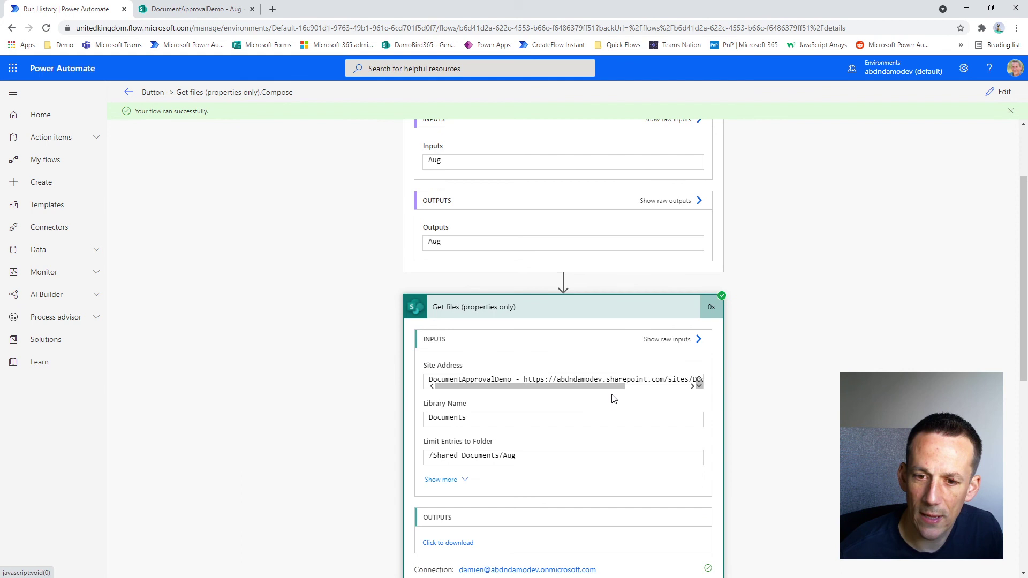
{"action": "left_click_drag", "start_coordinate": [526, 457], "coordinate": [504, 456]}
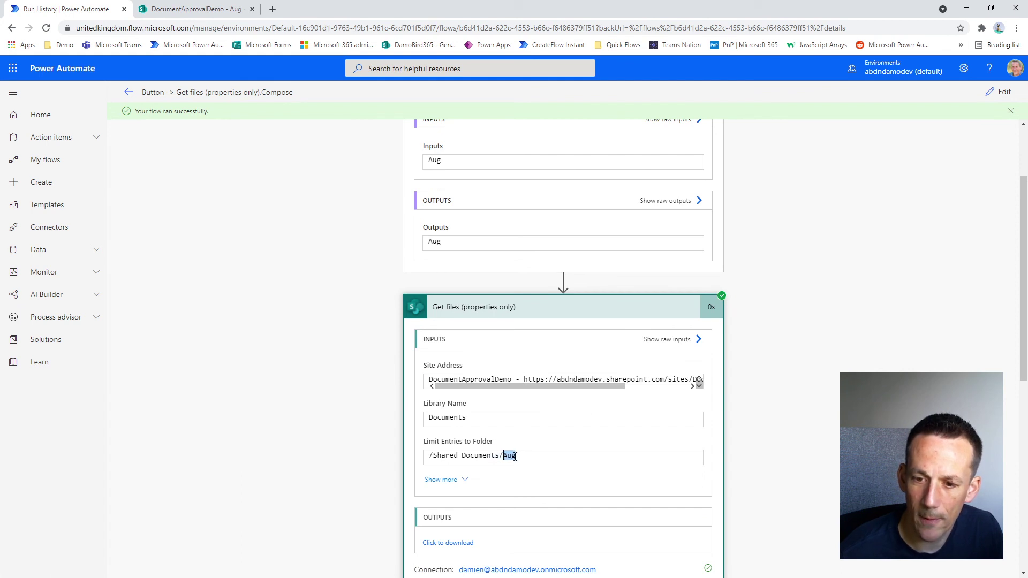
{"action": "scroll", "coordinate": [466, 458], "scroll_direction": "down", "scroll_amount": 2}
{"action": "left_click", "coordinate": [451, 383]}
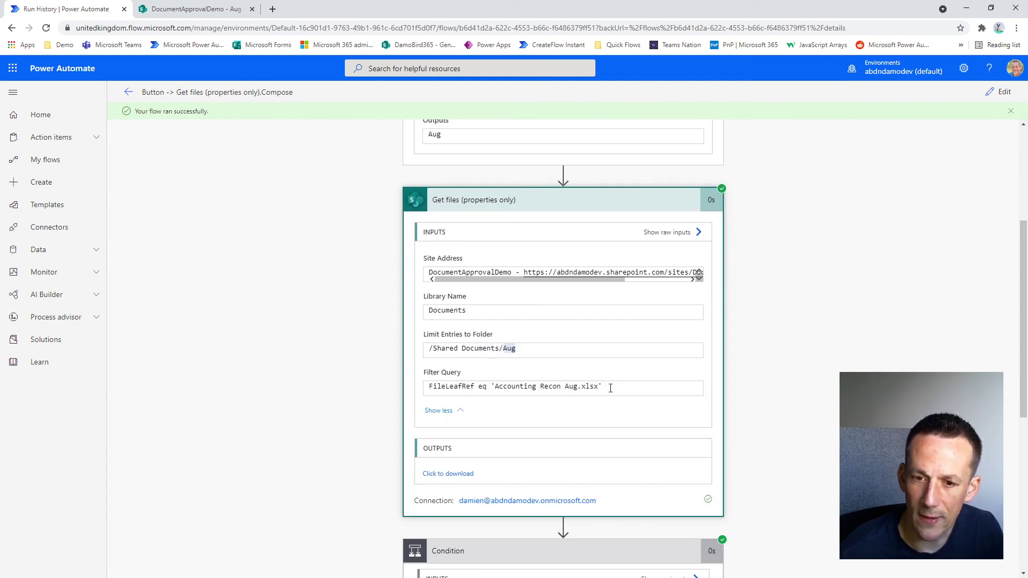
{"action": "left_click_drag", "start_coordinate": [604, 386], "coordinate": [429, 386]}
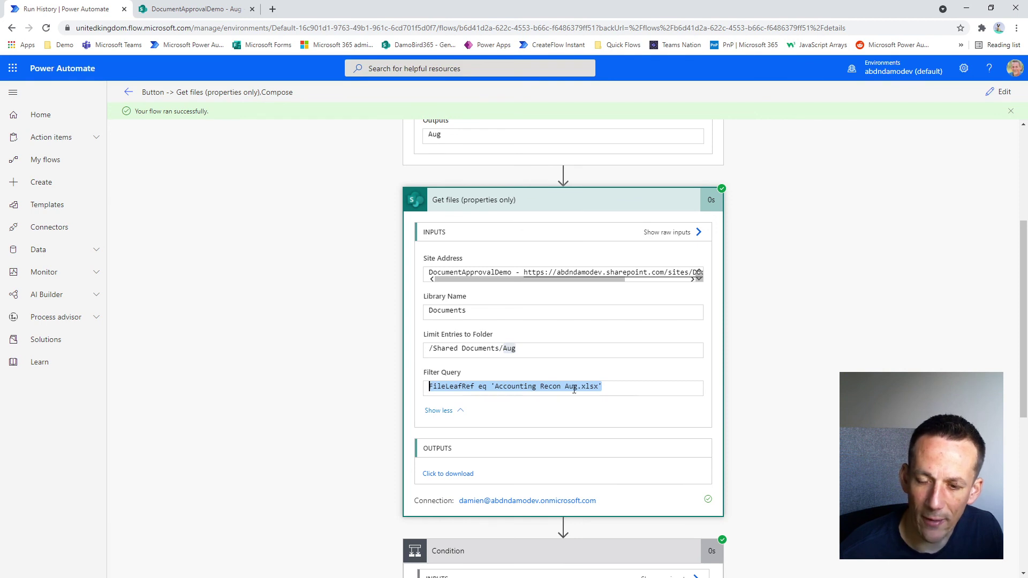